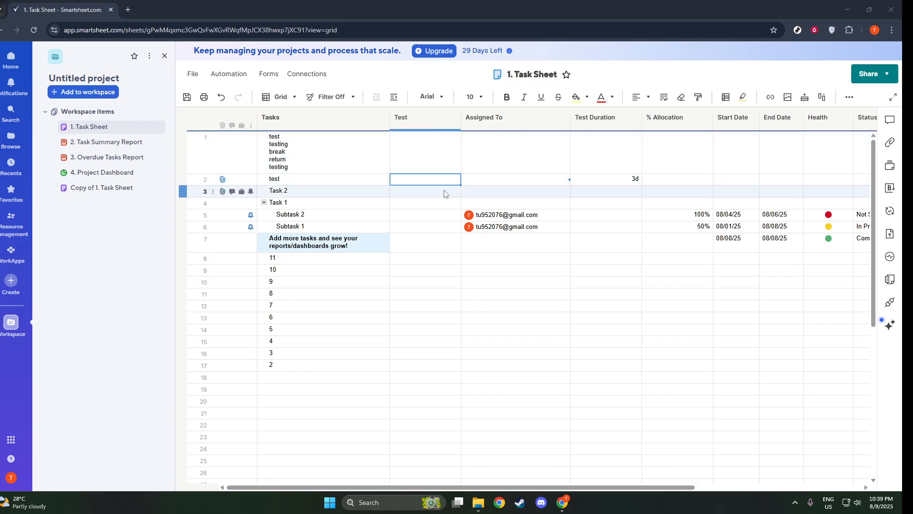
Enter the formula =Tasks16+Tasks17 in the Test cell of row 2 and reopen the cell to review the formula
{"action": "left_click", "coordinate": [431, 182]}
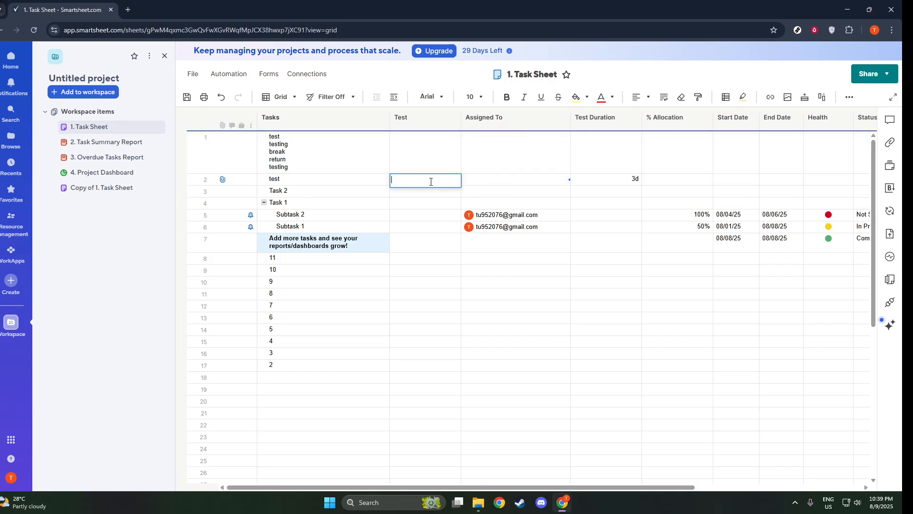
{"action": "type", "text": "="}
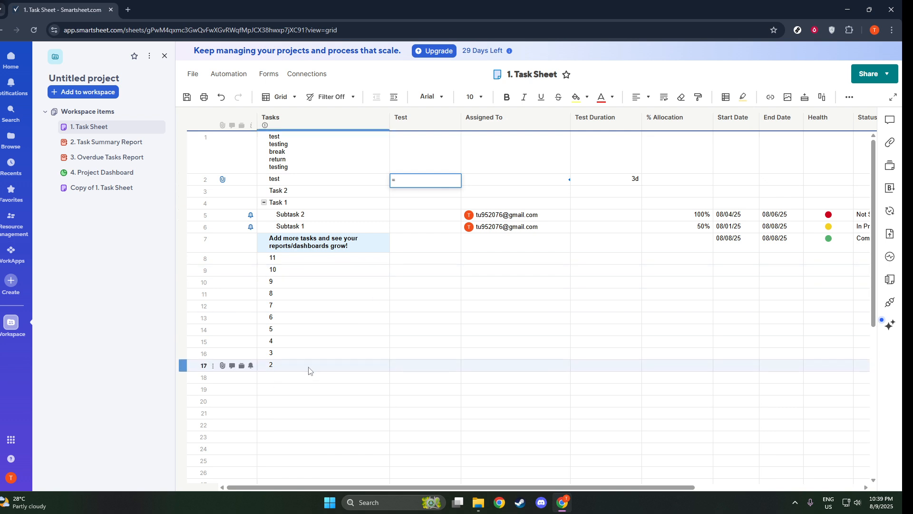
{"action": "left_click", "coordinate": [304, 354]}
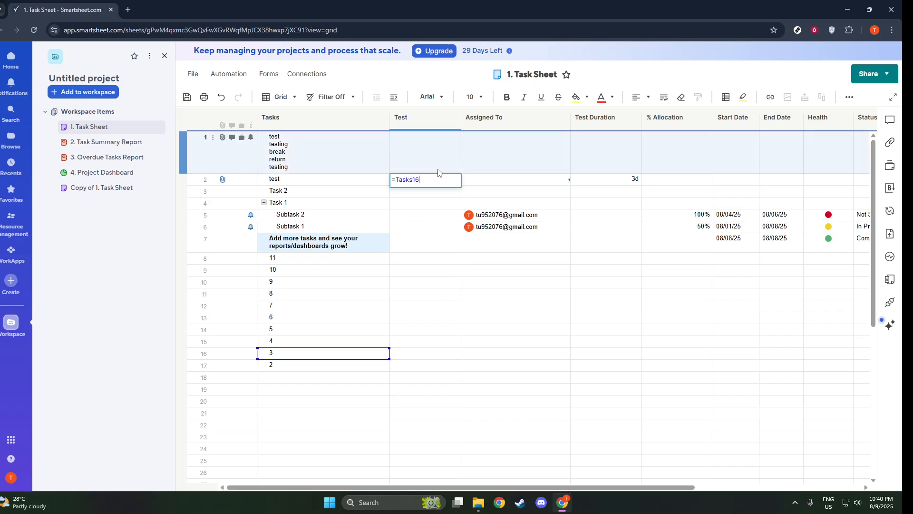
{"action": "type", "text": "+"}
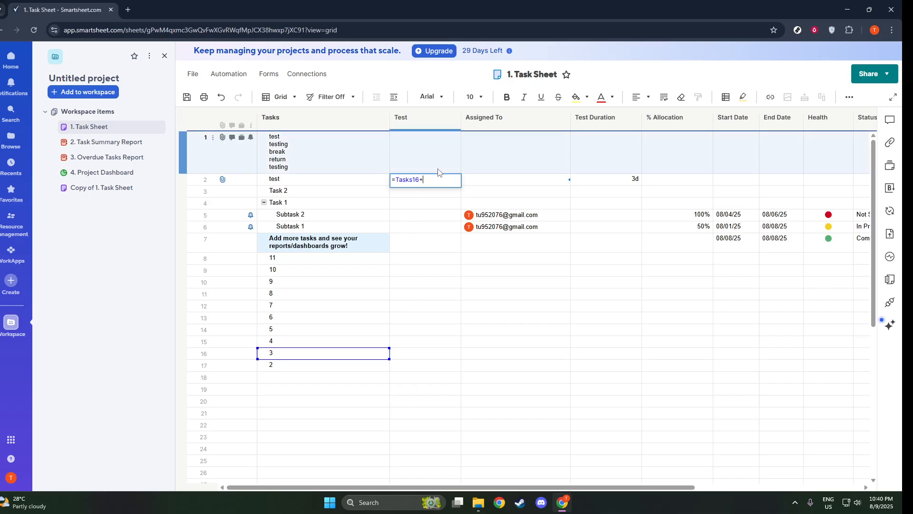
{"action": "left_click", "coordinate": [307, 365]}
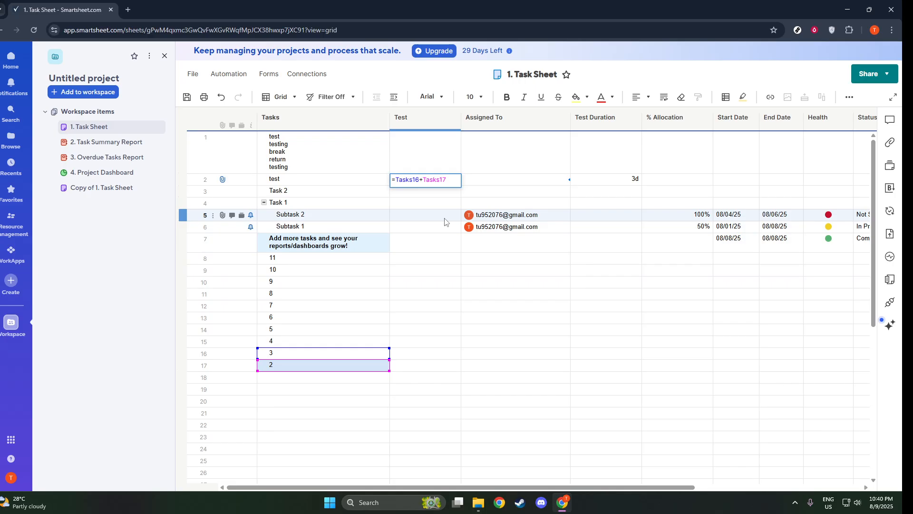
{"action": "key", "text": "Return"}
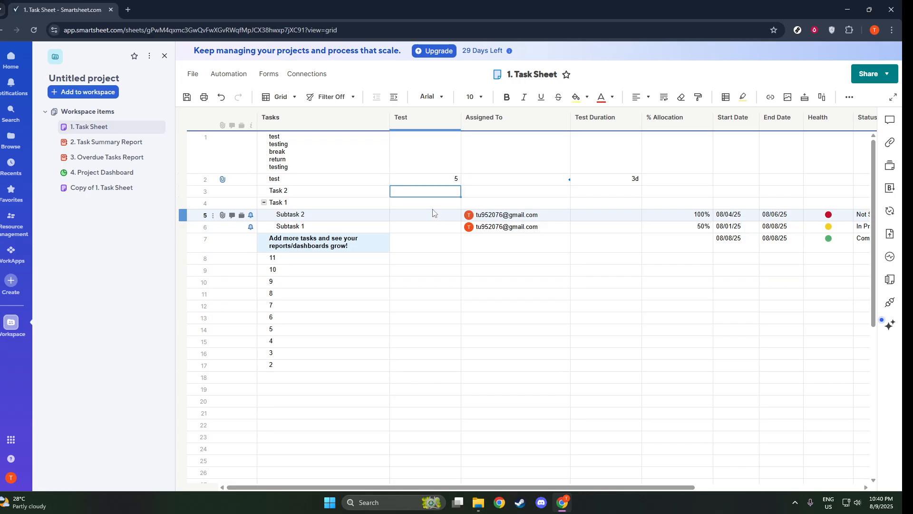
{"action": "left_click", "coordinate": [428, 183]}
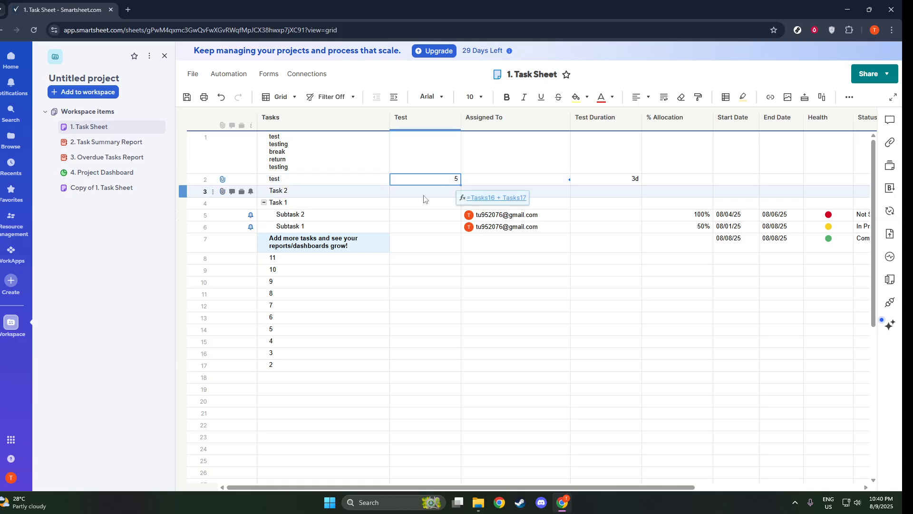
{"action": "left_click", "coordinate": [424, 196]}
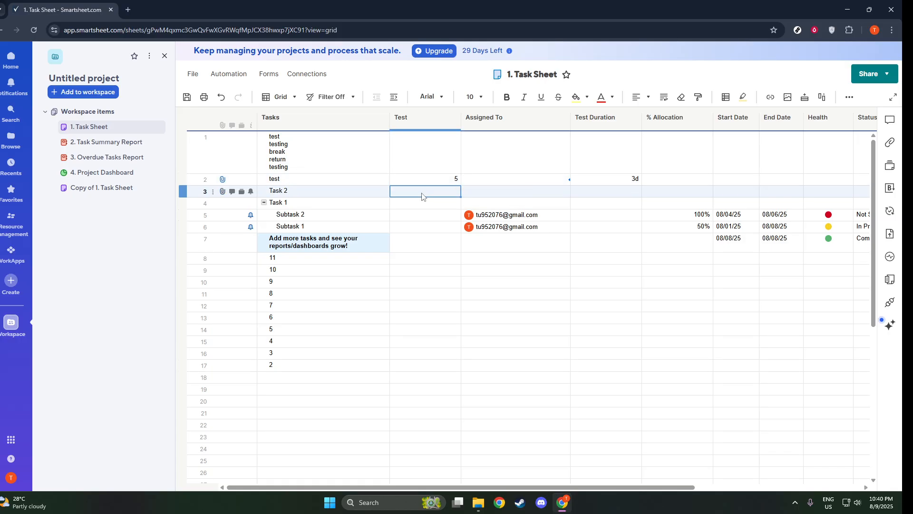
{"action": "double_click", "coordinate": [427, 181]}
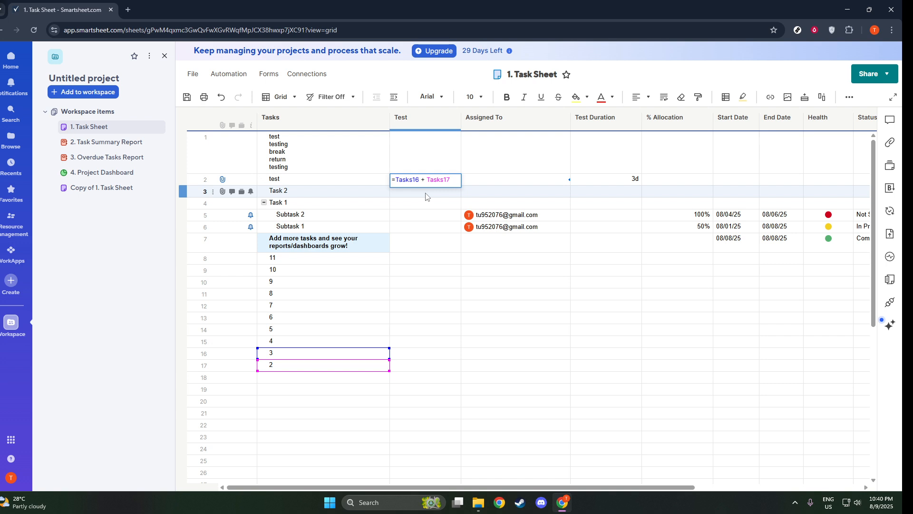
{"action": "key", "text": "Return"}
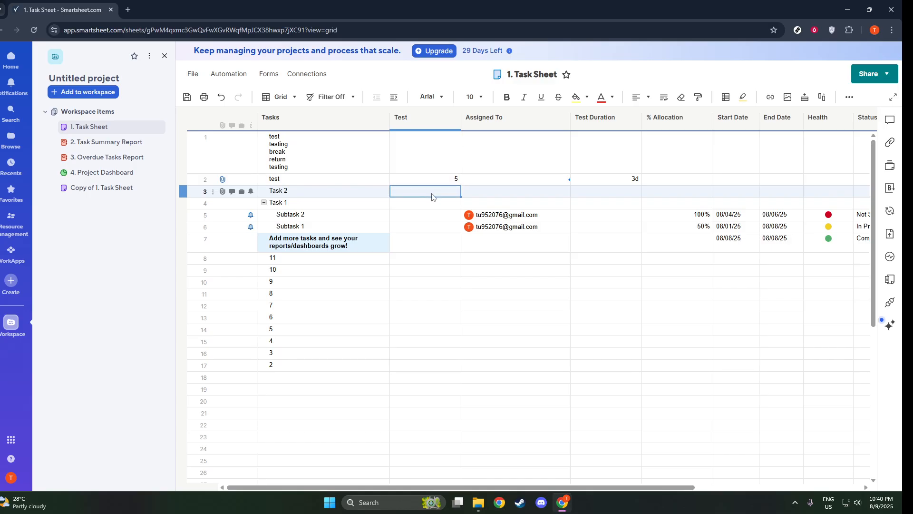
Enter the formula =Tasks16-Tasks17 in the Test cell of row 3 to subtract the two task values
{"action": "type", "text": "="}
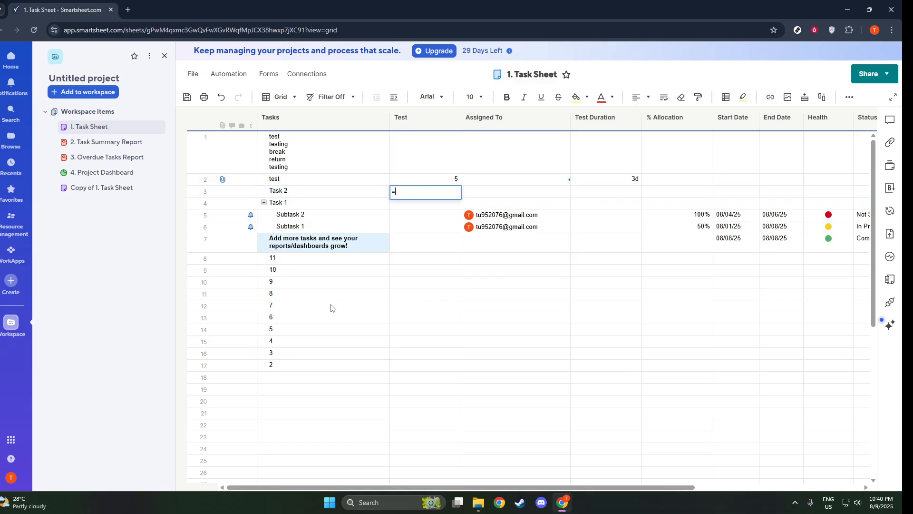
{"action": "left_click", "coordinate": [287, 357]}
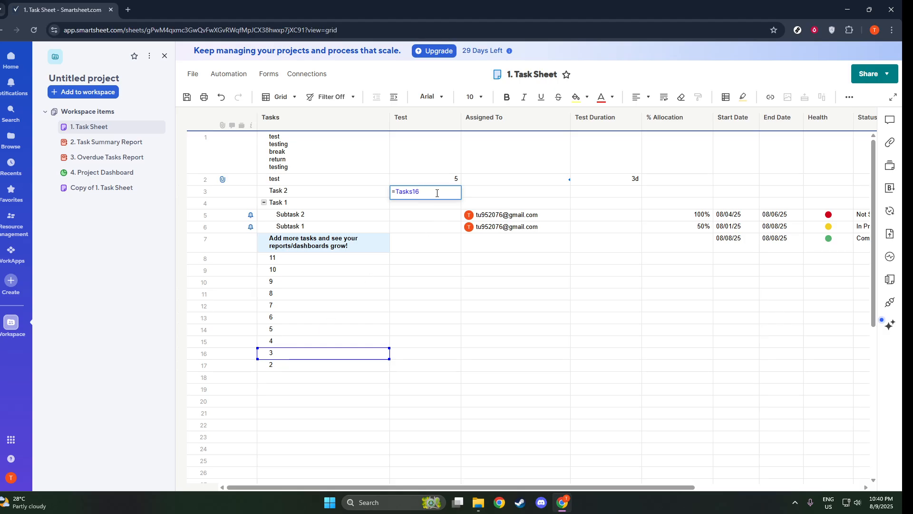
{"action": "type", "text": "-"}
{"action": "left_click", "coordinate": [293, 370]}
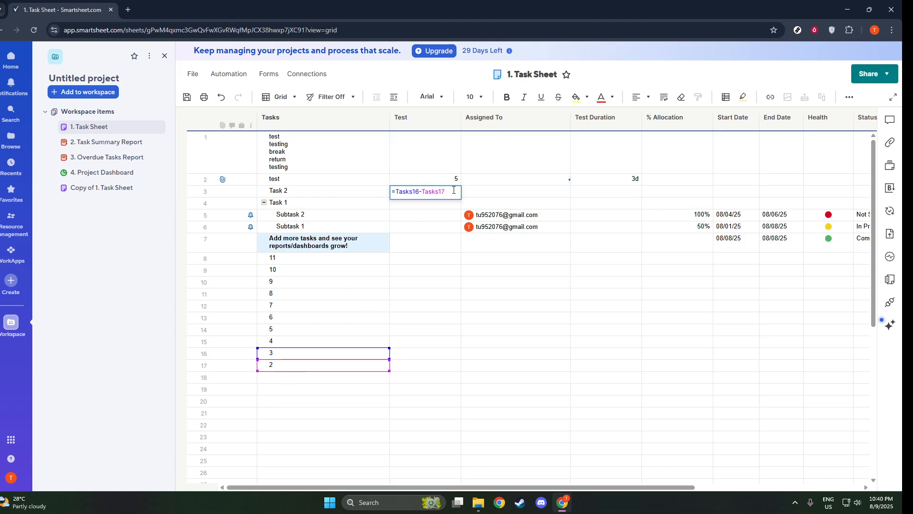
{"action": "key", "text": "Return"}
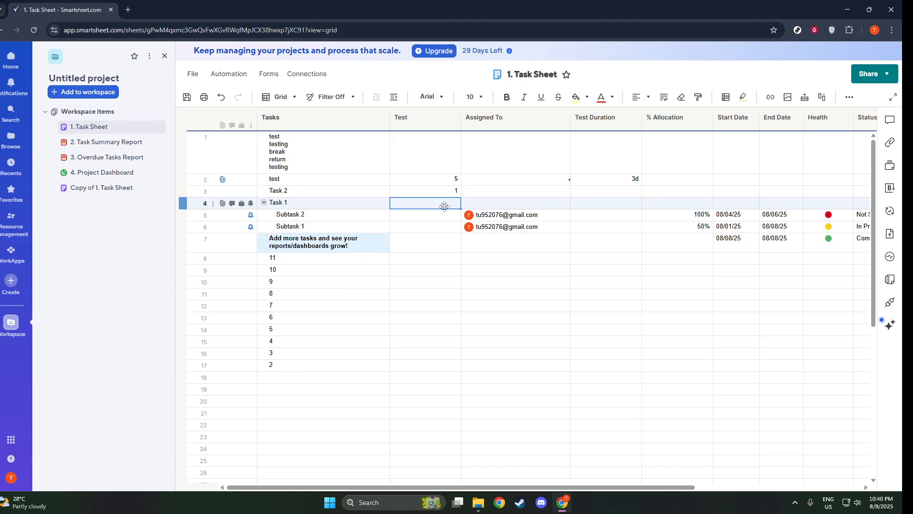
Enter the formula =Tasks9/Tasks14 in the Test cell of row 4 to divide the two task values
{"action": "left_click", "coordinate": [442, 204]}
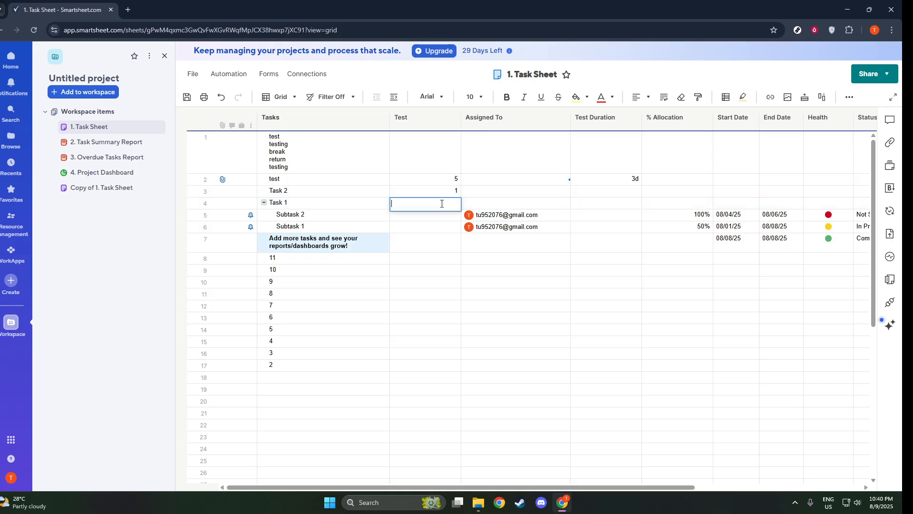
{"action": "type", "text": "="}
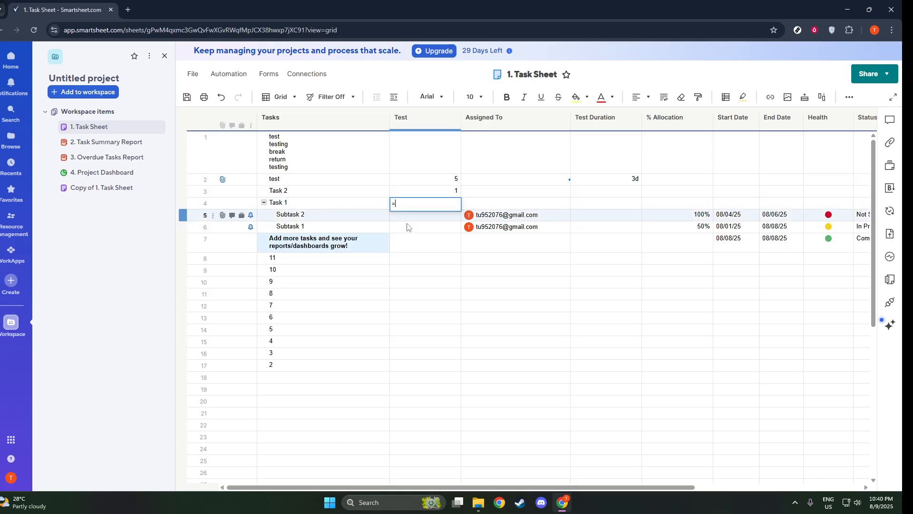
{"action": "left_click", "coordinate": [307, 275]}
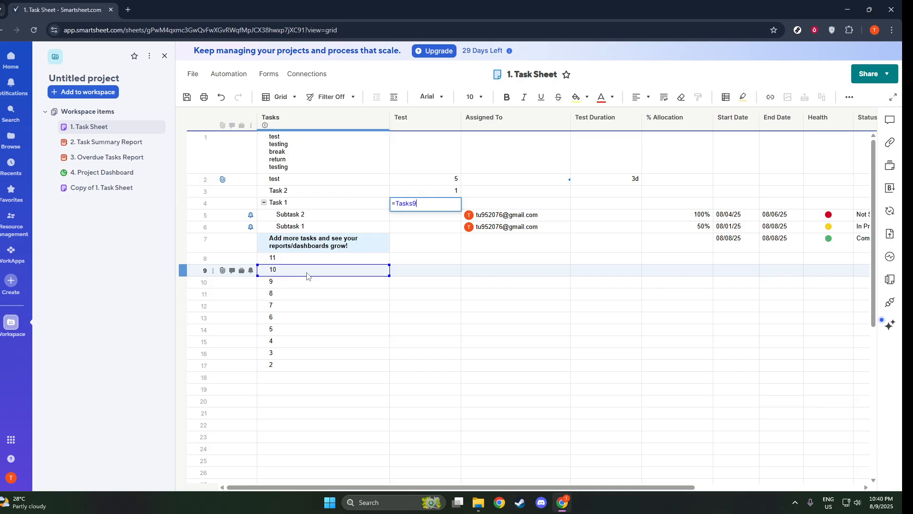
{"action": "type", "text": "/"}
{"action": "left_click", "coordinate": [277, 333]}
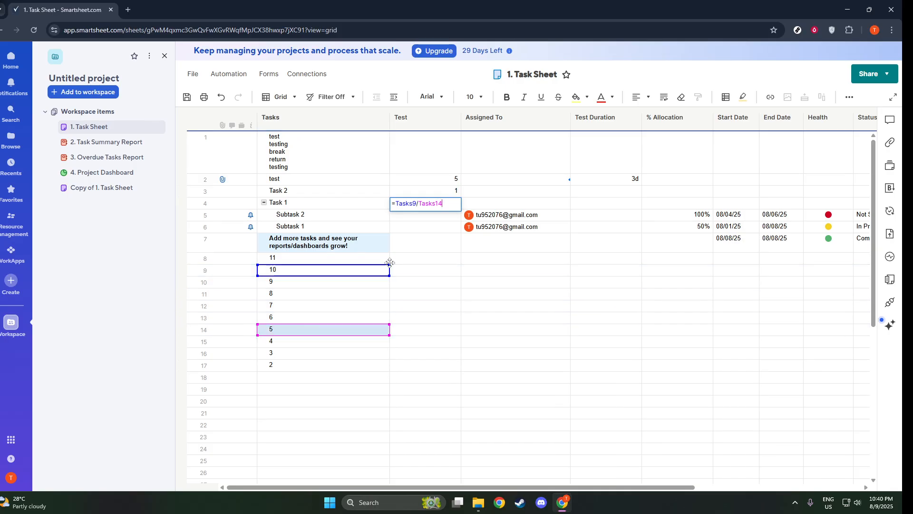
{"action": "key", "text": "Return"}
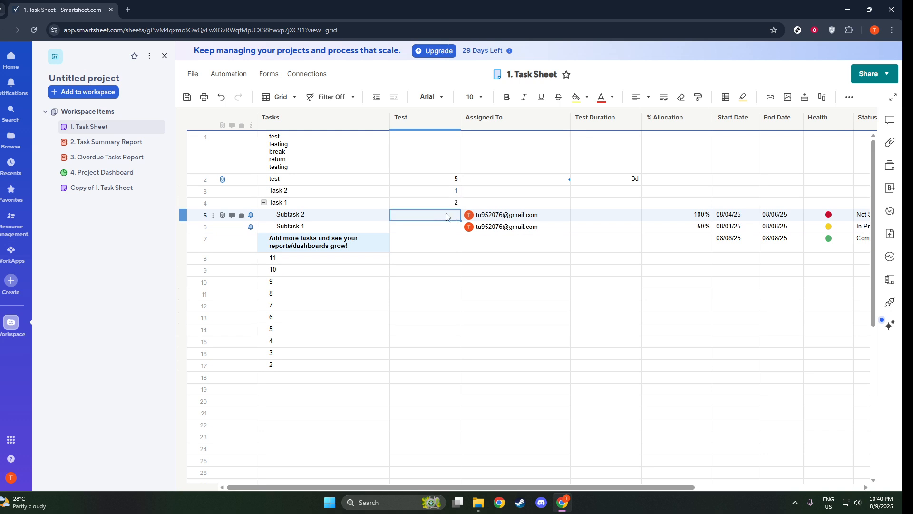
Try to enter a multiplication formula starting with Tasks15 in the Test cell of row 5, using x as the operator
{"action": "type", "text": "="}
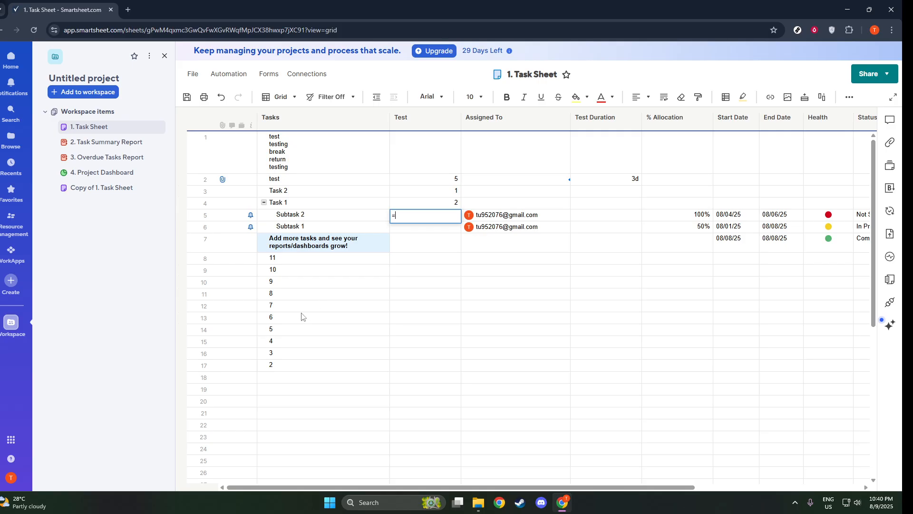
{"action": "left_click", "coordinate": [280, 346]}
{"action": "left_click", "coordinate": [297, 369]}
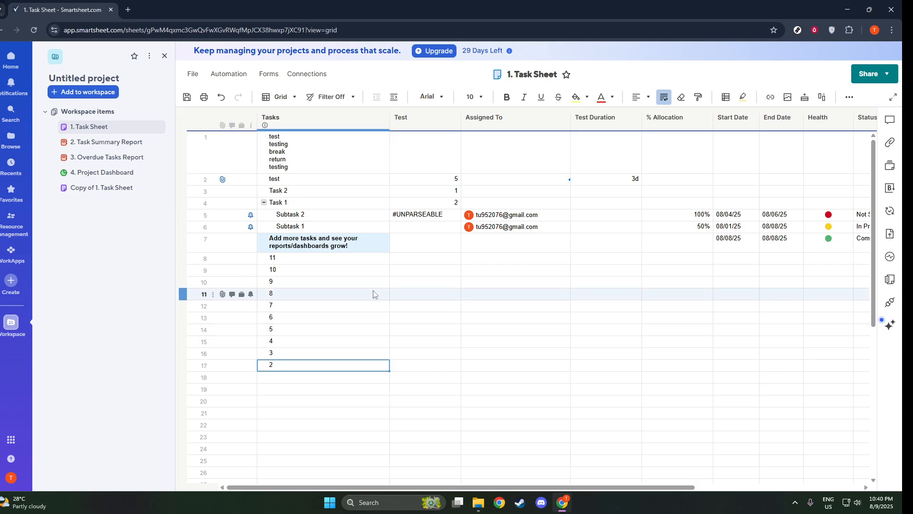
Correct the formula in the Test cell of row 5 to =Tasks15*Tasks17
{"action": "double_click", "coordinate": [431, 220]}
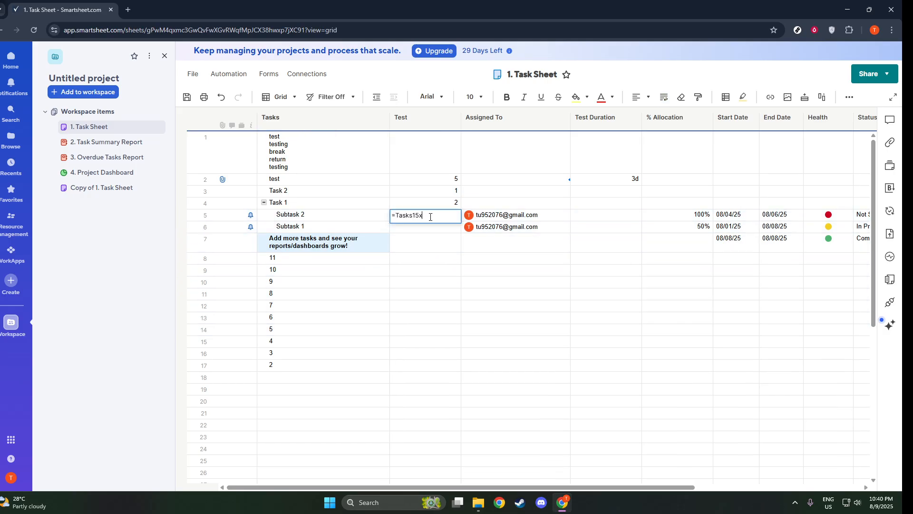
{"action": "key", "text": "ctrl+a"}
{"action": "left_click", "coordinate": [437, 213]}
{"action": "key", "text": "BackSpace"}
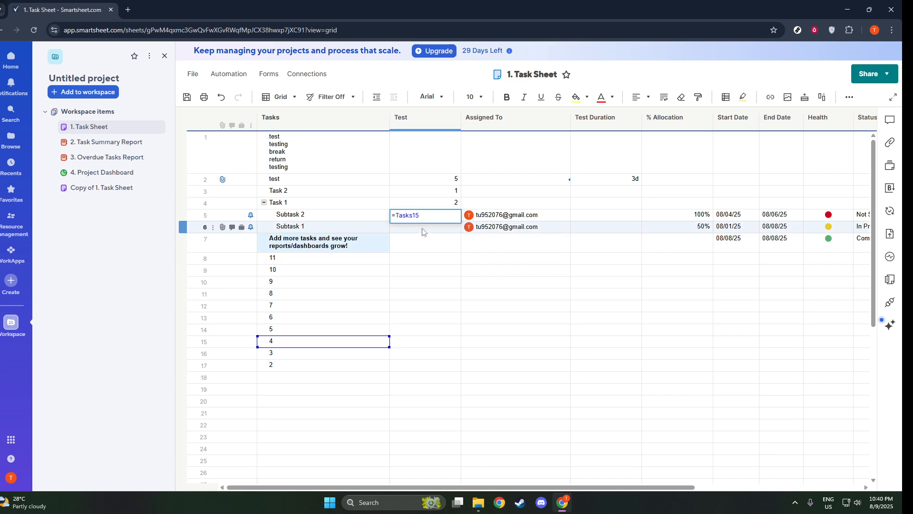
{"action": "type", "text": "*"}
{"action": "left_click", "coordinate": [287, 366]}
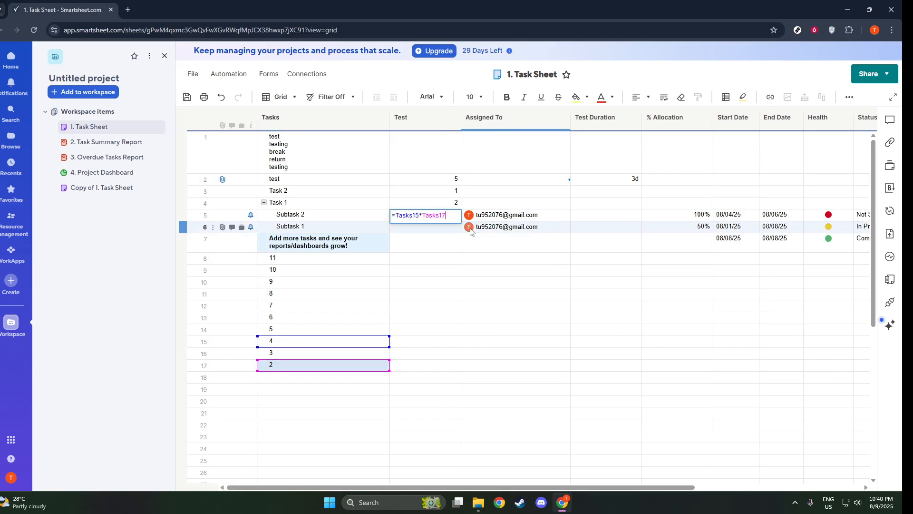
{"action": "key", "text": "Return"}
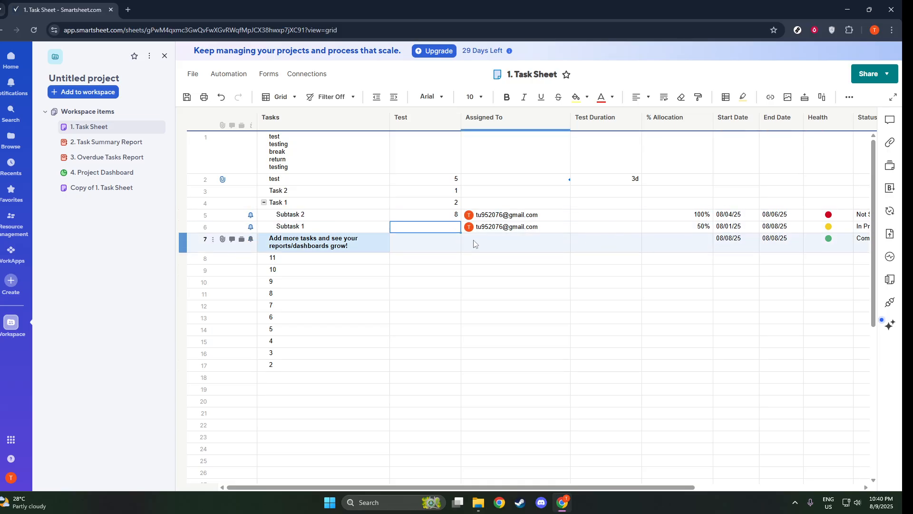
Try starting an AVERAGE formula in the Test cell of row 6, then remove the function name
{"action": "double_click", "coordinate": [428, 229]}
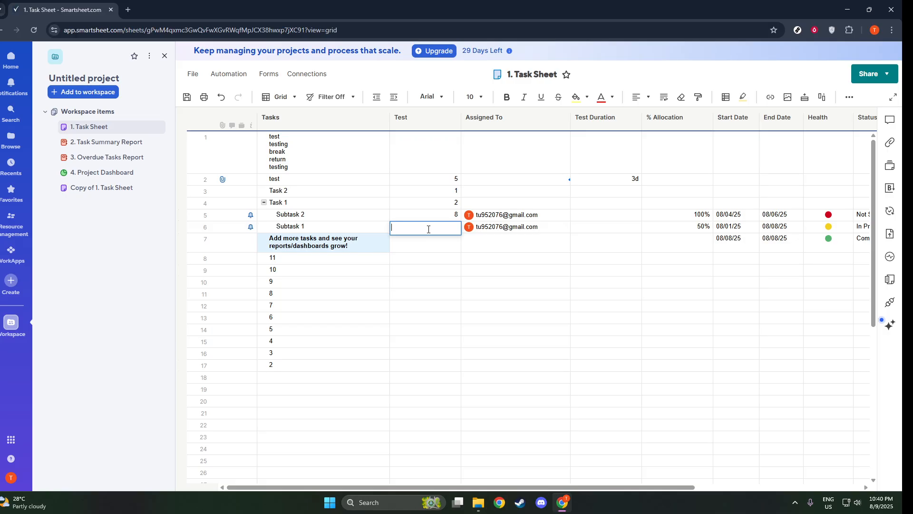
{"action": "type", "text": "=AVERAGE"}
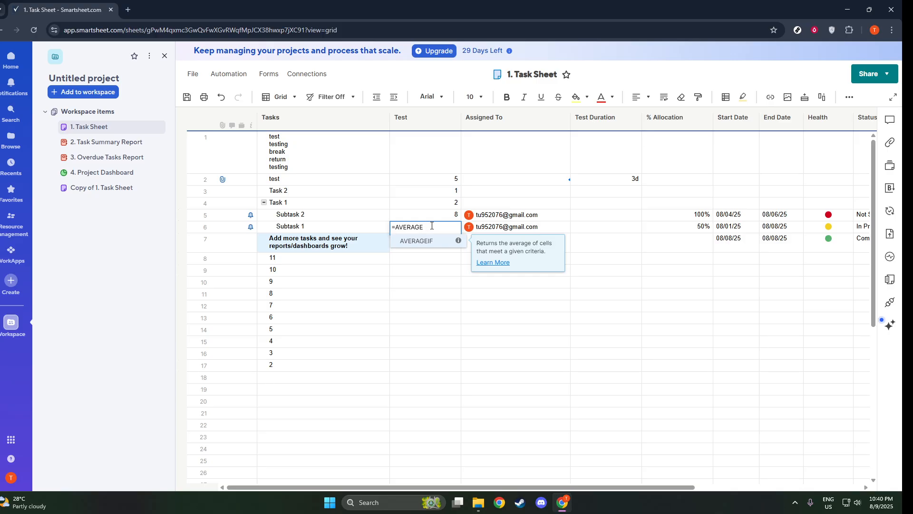
{"action": "key", "text": "BackSpace"}
{"action": "key", "text": "BackSpace"}
{"action": "key", "text": "BackSpace"}
{"action": "key", "text": "BackSpace"}
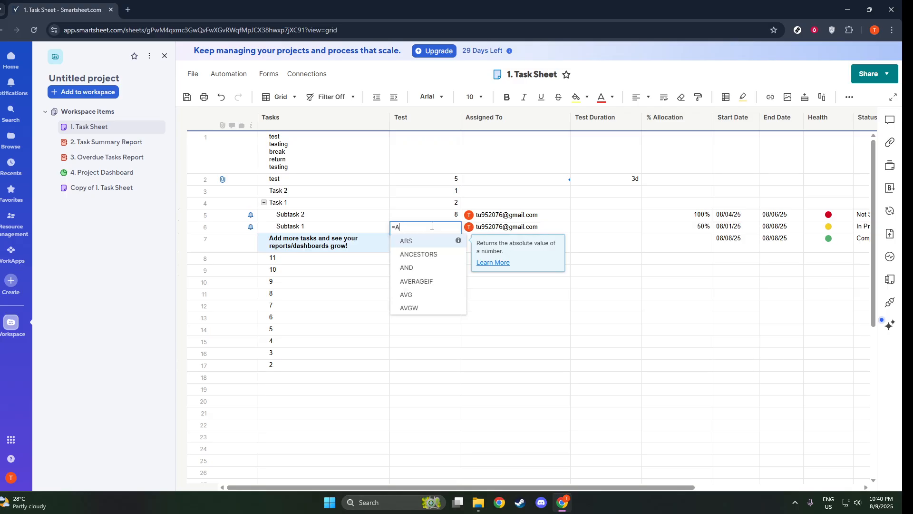
{"action": "key", "text": "BackSpace"}
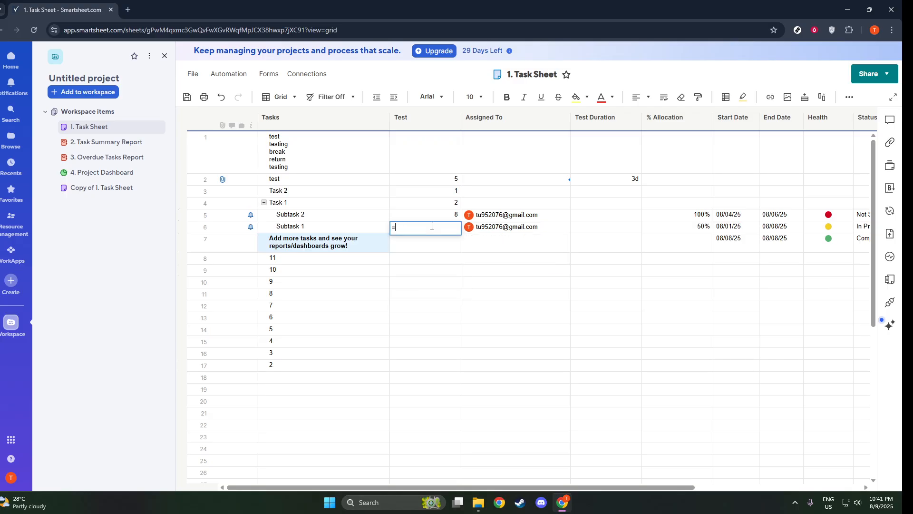
Try the SUM and IF function names in the row 6 Test formula to view their suggestions, removing each one
{"action": "type", "text": "SUM"}
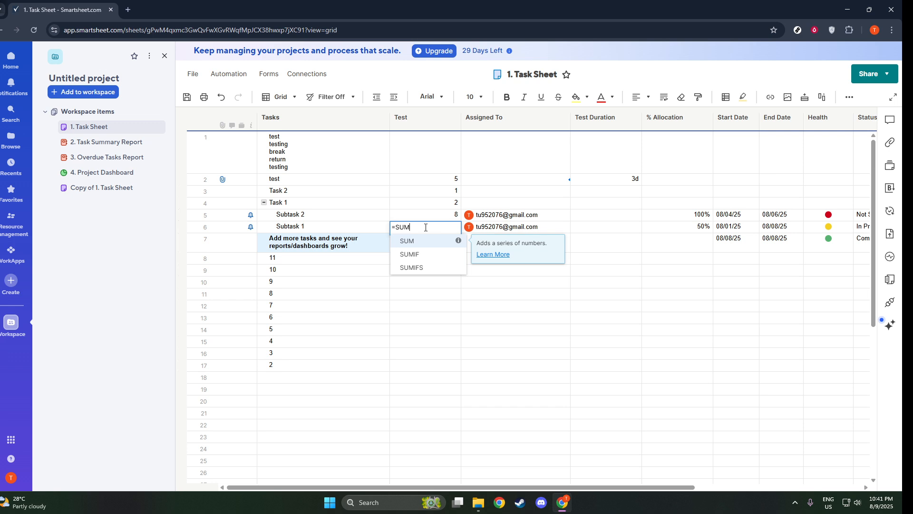
{"action": "key", "text": "BackSpace"}
{"action": "key", "text": "BackSpace"}
{"action": "key", "text": "BackSpace"}
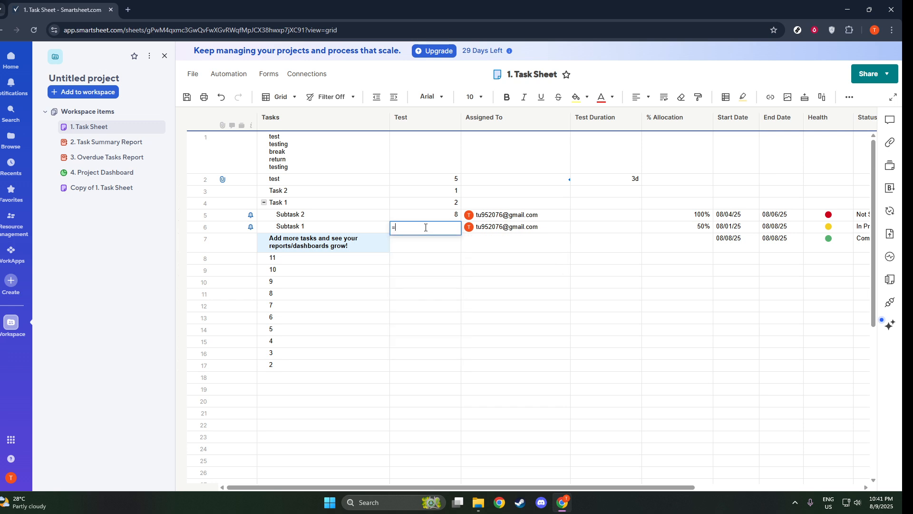
{"action": "type", "text": "I"}
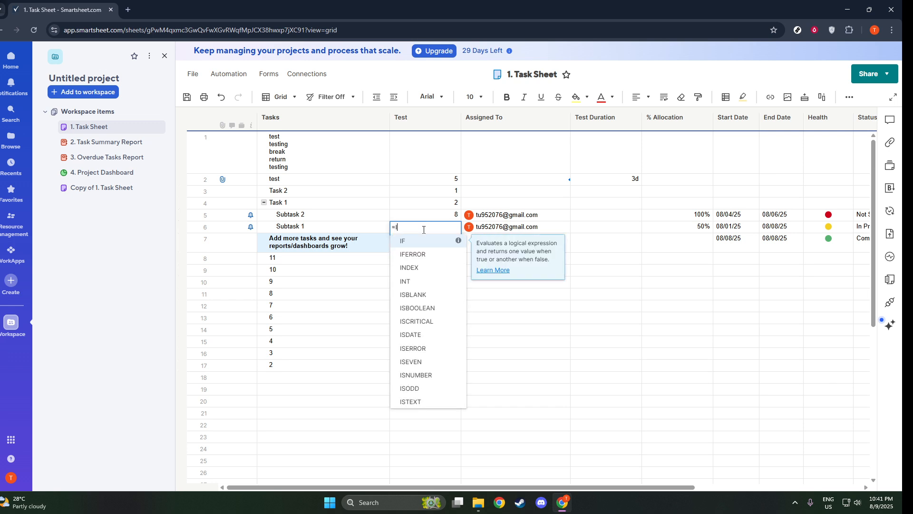
{"action": "type", "text": "F"}
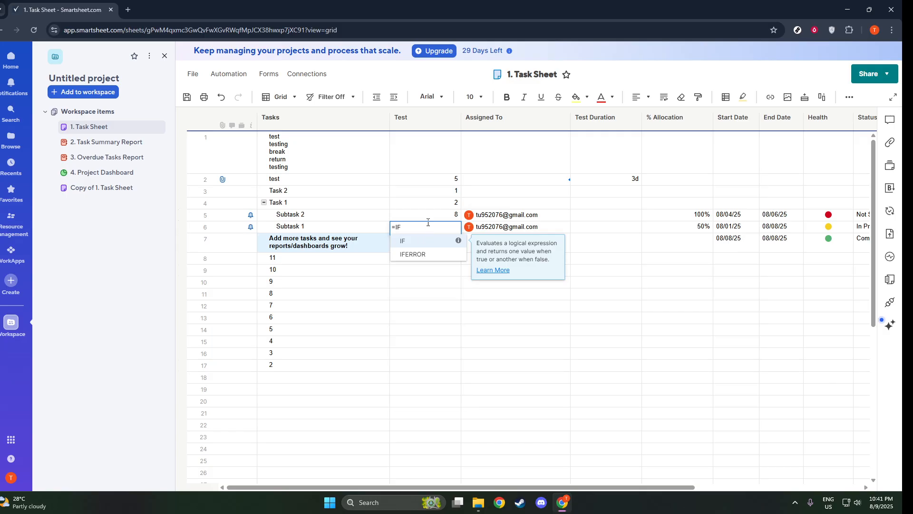
{"action": "key", "text": "BackSpace"}
{"action": "key", "text": "BackSpace"}
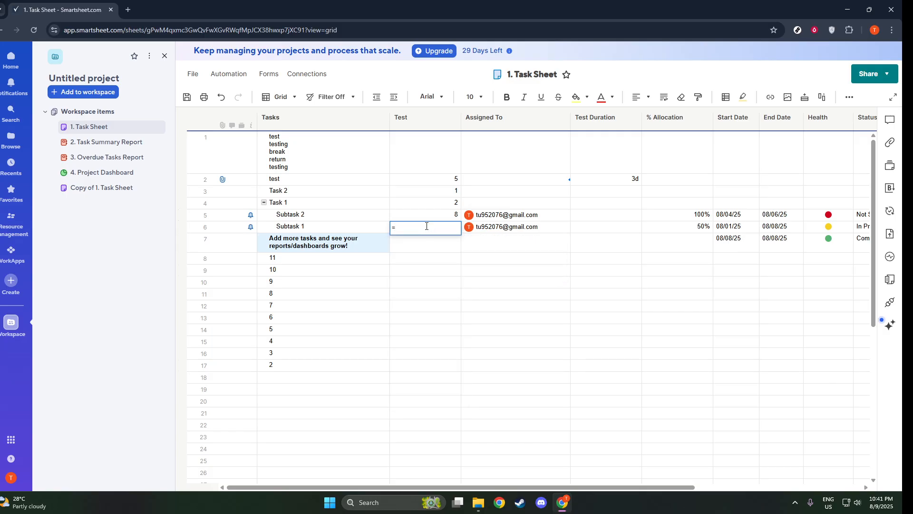
Clear the unfinished formula with its Assigned To reference from the Test cell of row 6 and leave the cell
{"action": "left_click", "coordinate": [515, 257]}
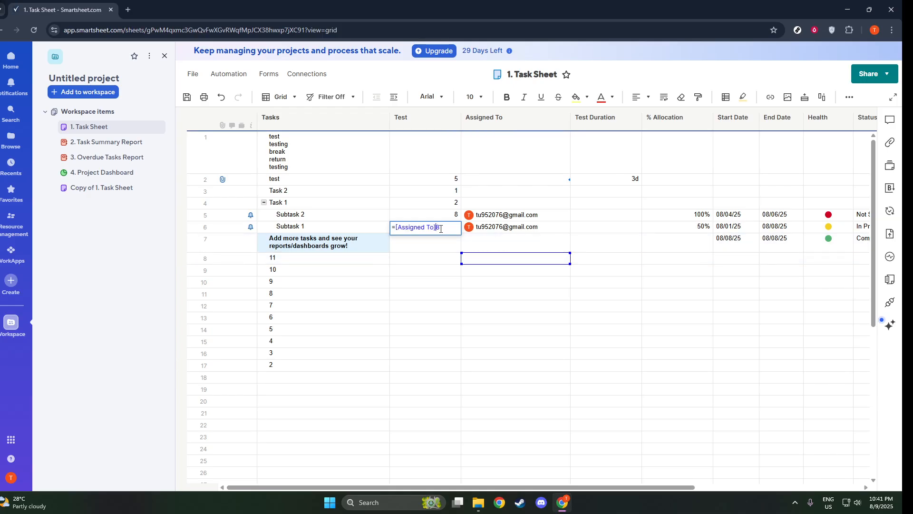
{"action": "key", "text": "BackSpace"}
{"action": "key", "text": "BackSpace"}
{"action": "key", "text": "BackSpace"}
{"action": "key", "text": "BackSpace"}
{"action": "key", "text": "BackSpace"}
{"action": "key", "text": "BackSpace"}
{"action": "key", "text": "BackSpace"}
{"action": "key", "text": "BackSpace"}
{"action": "key", "text": "BackSpace"}
{"action": "key", "text": "BackSpace"}
{"action": "key", "text": "BackSpace"}
{"action": "key", "text": "BackSpace"}
{"action": "key", "text": "BackSpace"}
{"action": "key", "text": "BackSpace"}
{"action": "key", "text": "BackSpace"}
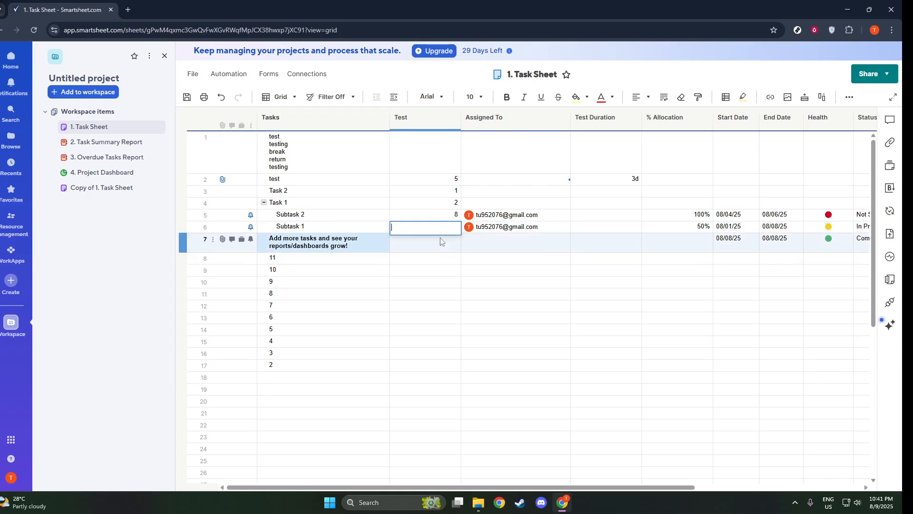
{"action": "left_click", "coordinate": [440, 241]}
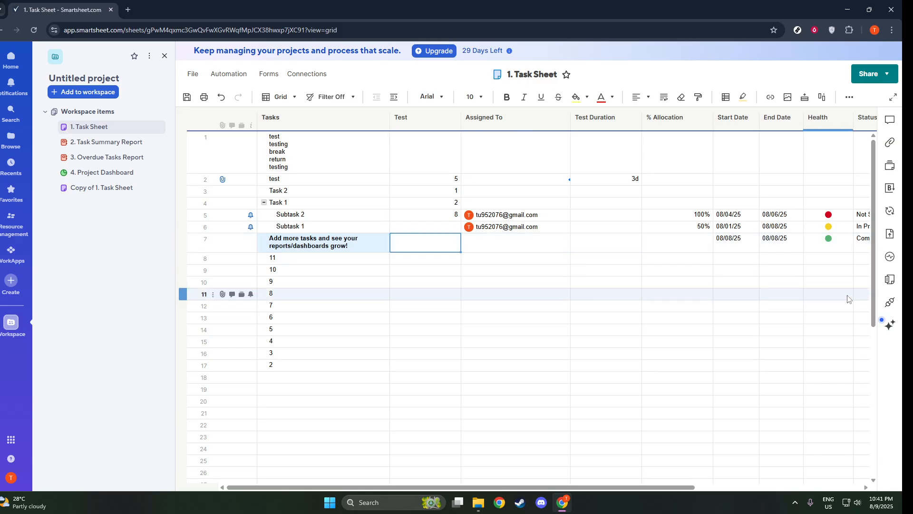